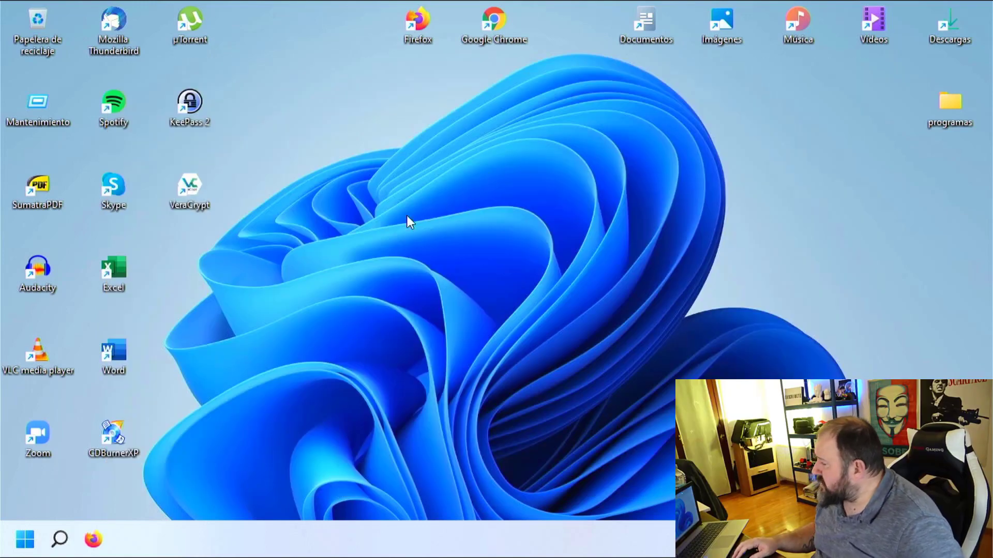
# Launch VeraCrypt from the desktop shortcut and start the Volume Creation Wizard with Crear Volumen.
pyautogui.doubleClick(197, 193)
pyautogui.moveTo(521, 100); pyautogui.dragTo(330, 62)
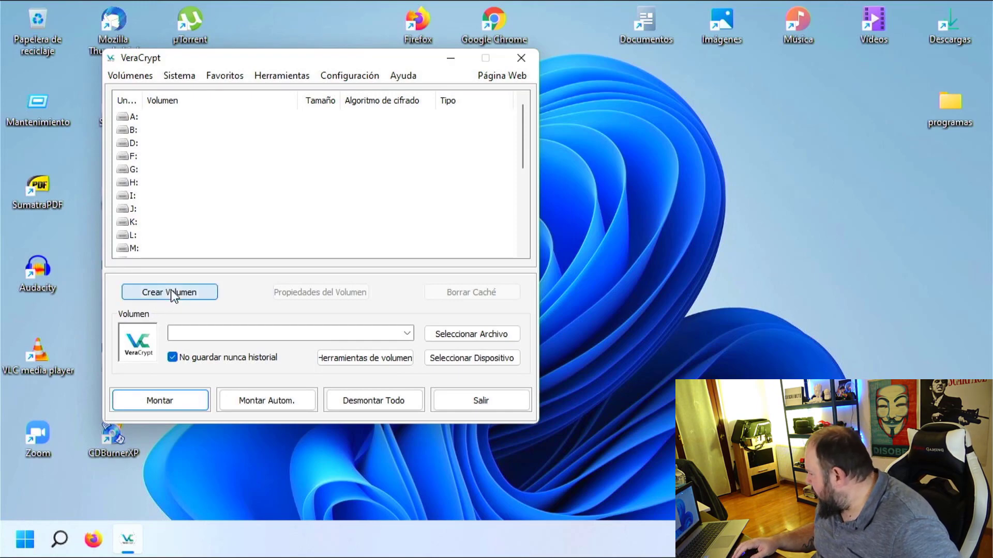
pyautogui.click(173, 296)
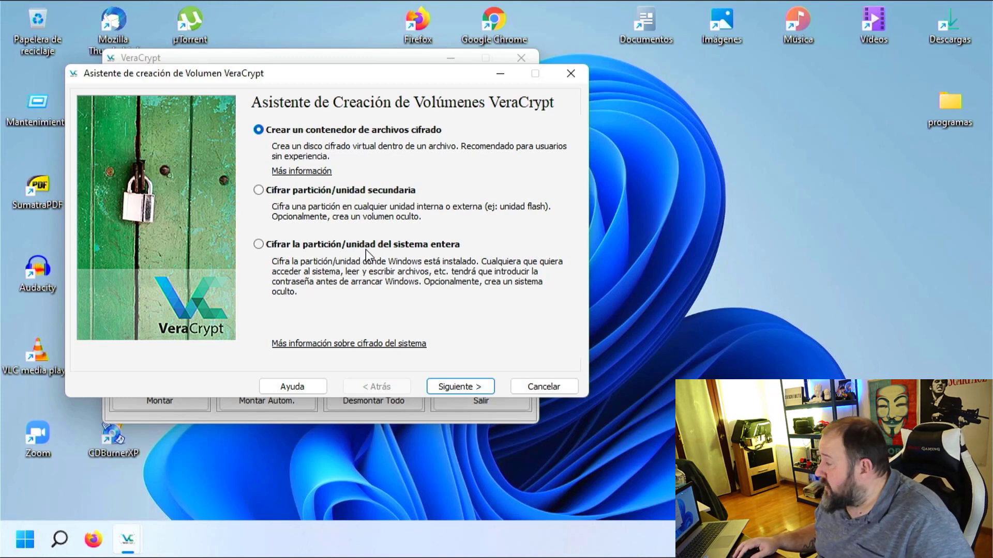
# Select 'Cifrar la partición/unidad del sistema entera' and advance to the system encryption type.
pyautogui.click(261, 246)
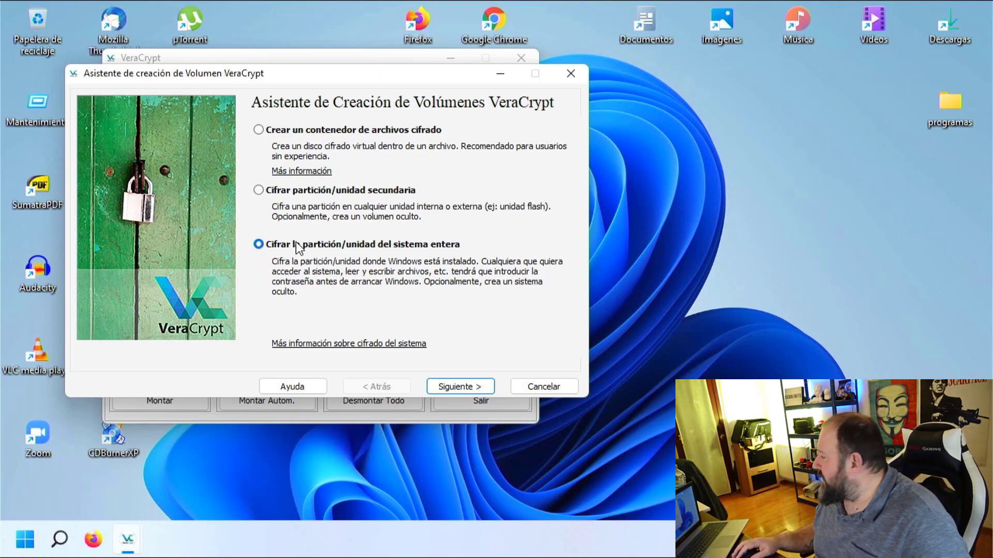
pyautogui.click(454, 385)
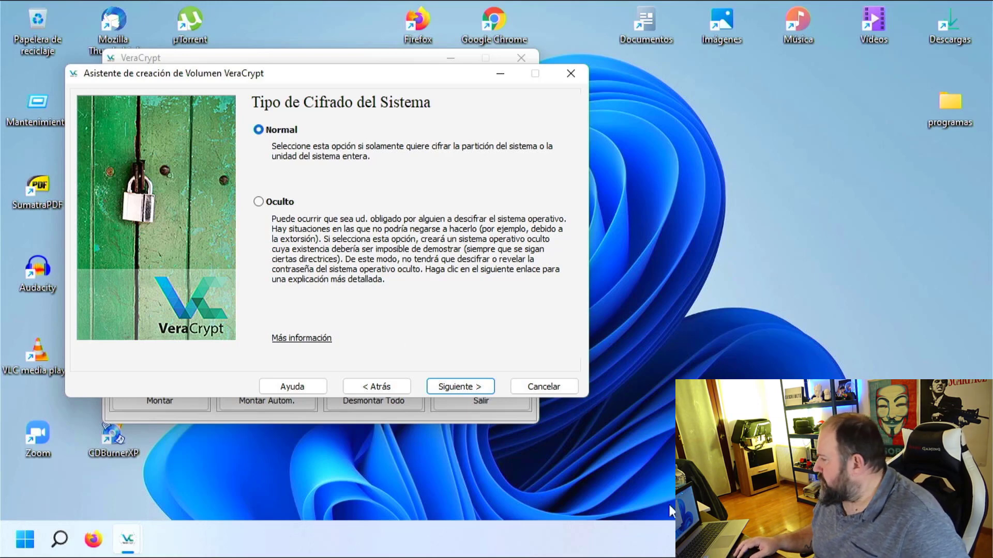
# Accept Normal encryption and the Windows system partition as the area to encrypt.
pyautogui.click(471, 386)
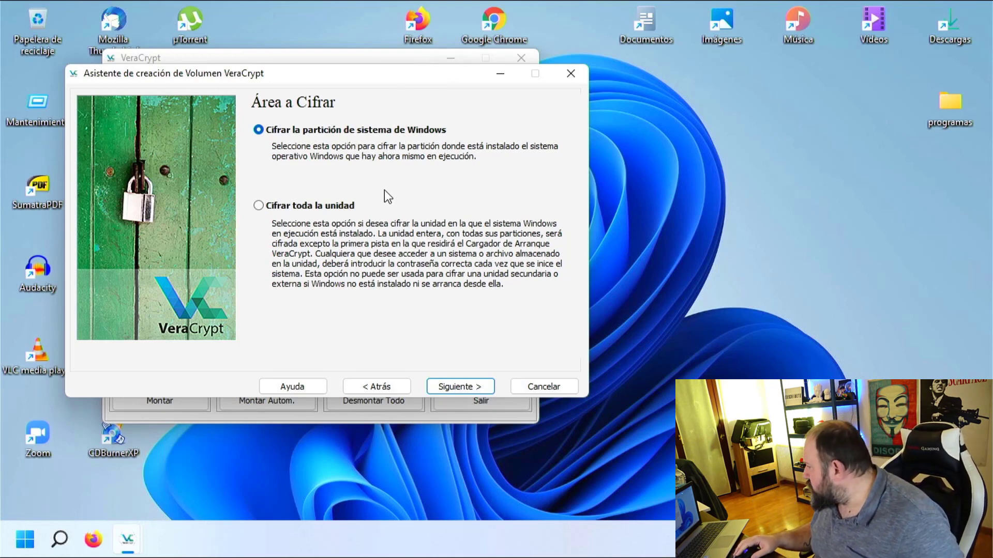
pyautogui.click(464, 389)
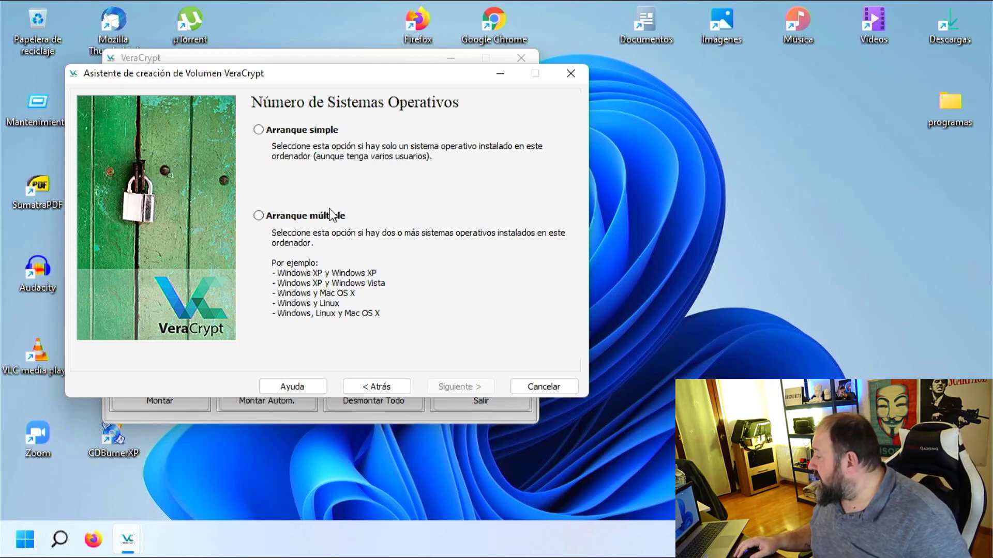
# Set the computer as single-boot (Arranque simple) and advance to Encryption Options.
pyautogui.click(279, 133)
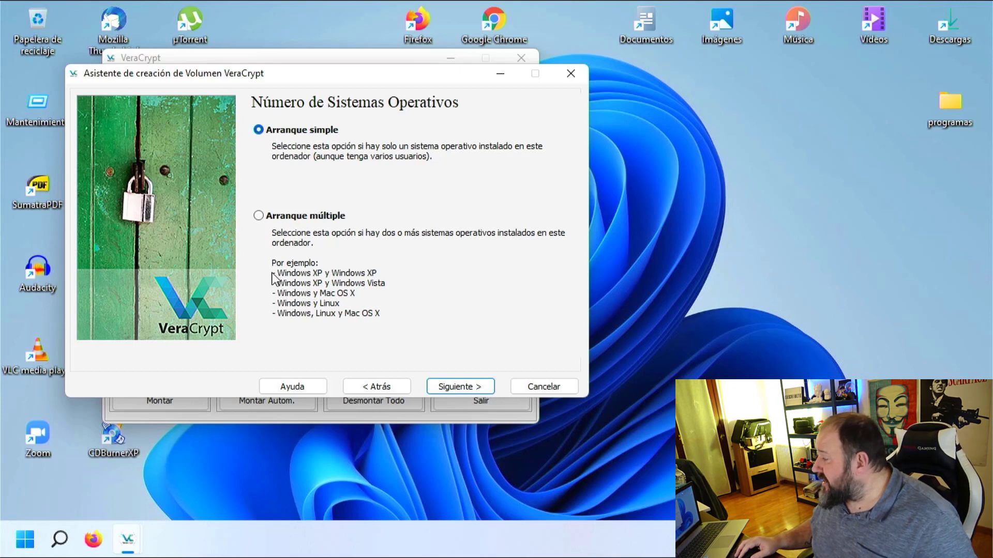
pyautogui.click(283, 221)
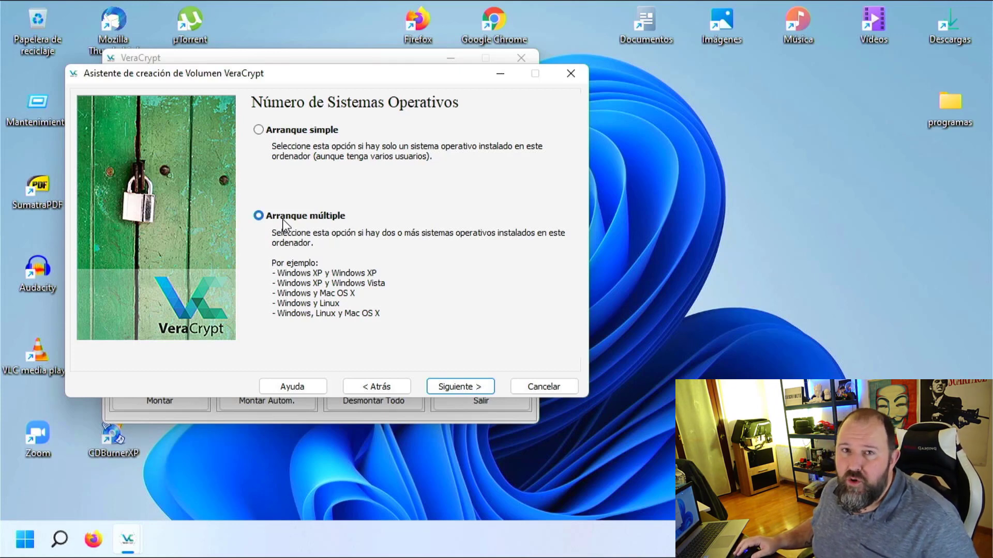
pyautogui.click(298, 136)
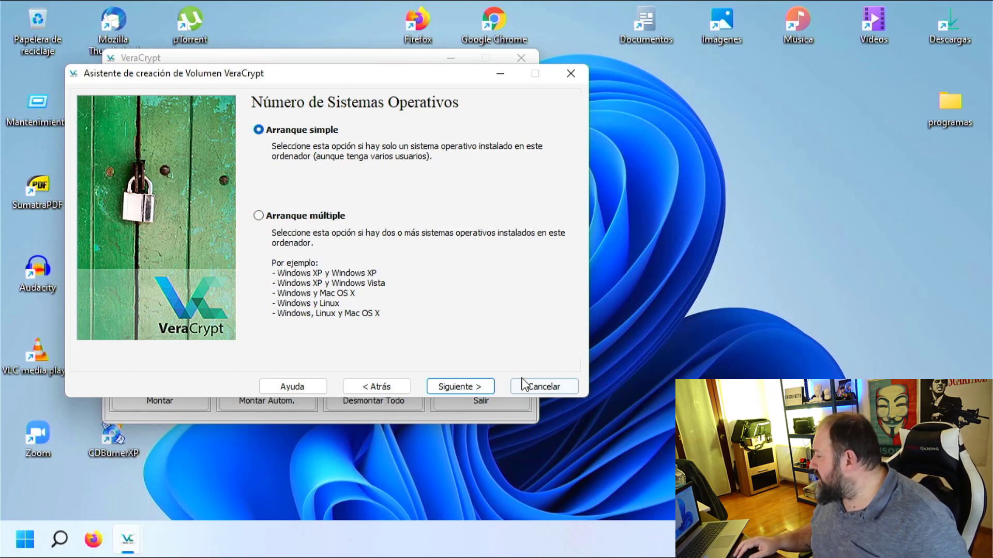
pyautogui.click(460, 387)
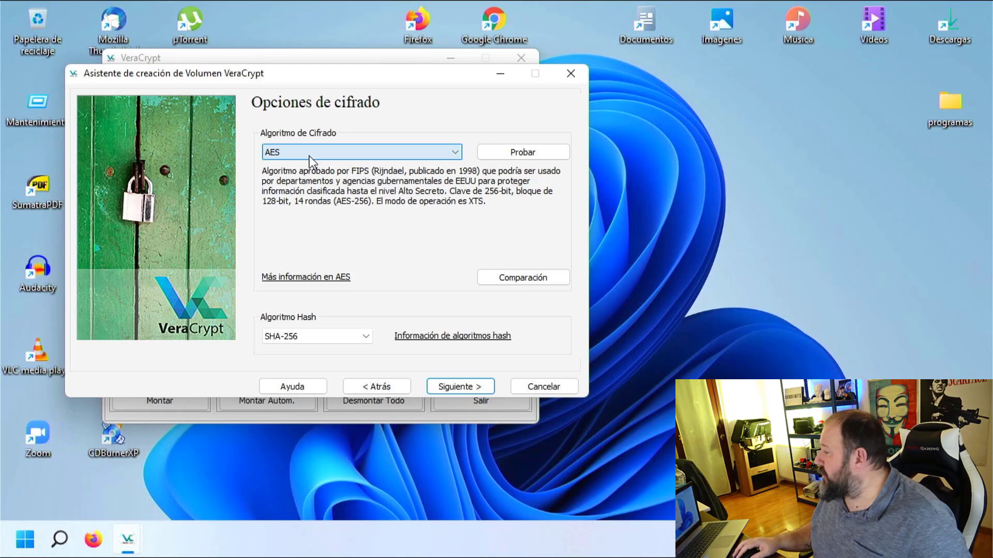
# Keep AES with the SHA-256 hash algorithm and proceed to the Password step.
pyautogui.click(328, 334)
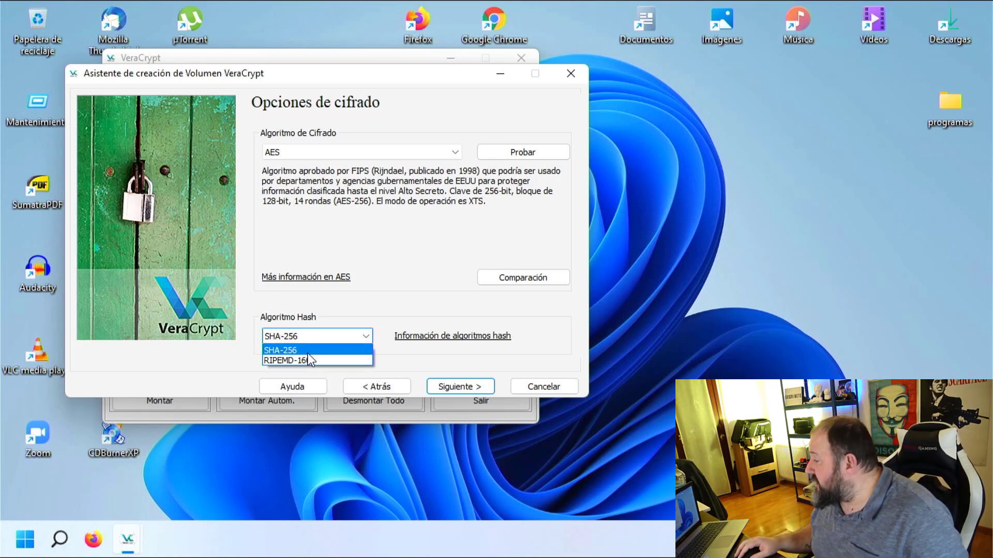
pyautogui.click(307, 353)
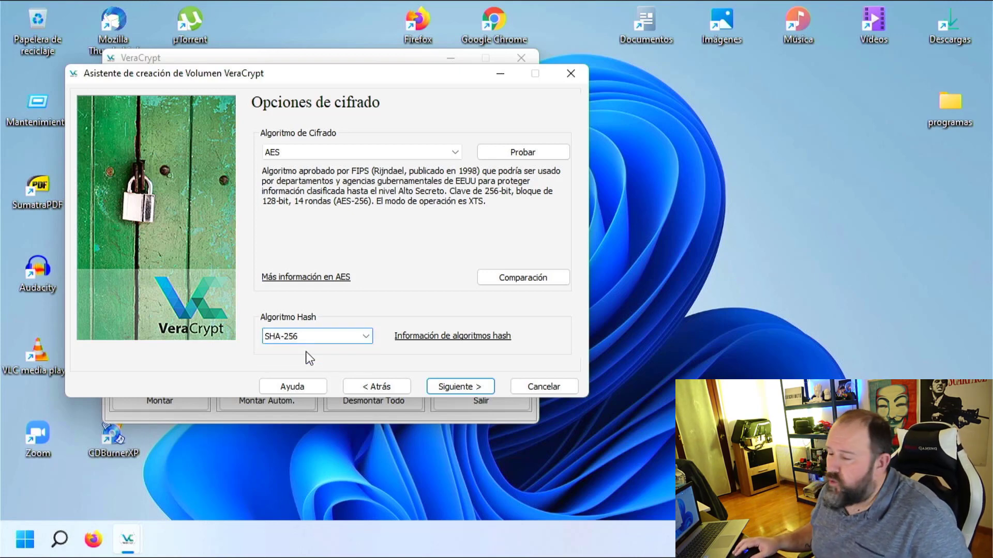
pyautogui.click(454, 385)
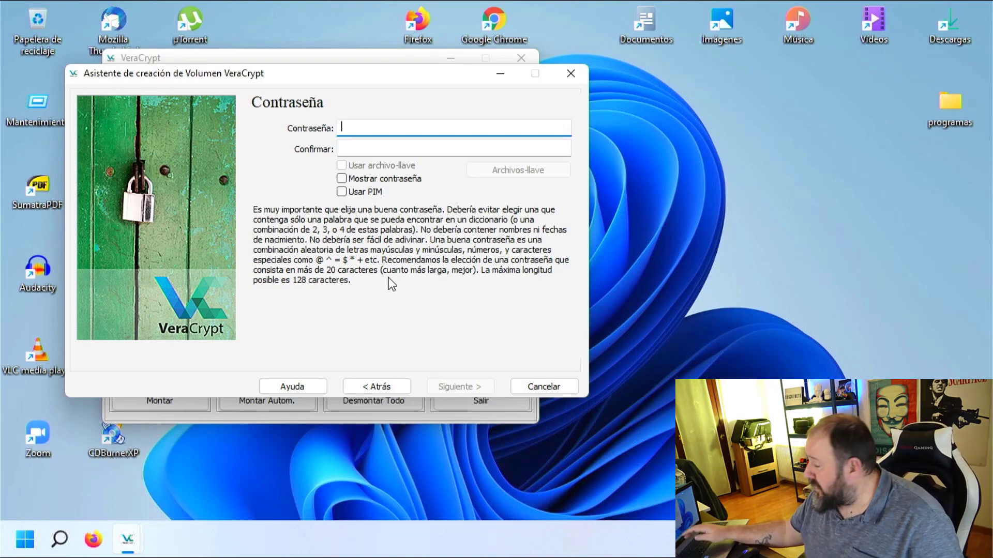
# Enter a four-character password in Contraseña and type the confirmation in Confirmar.
pyautogui.write('abcd')
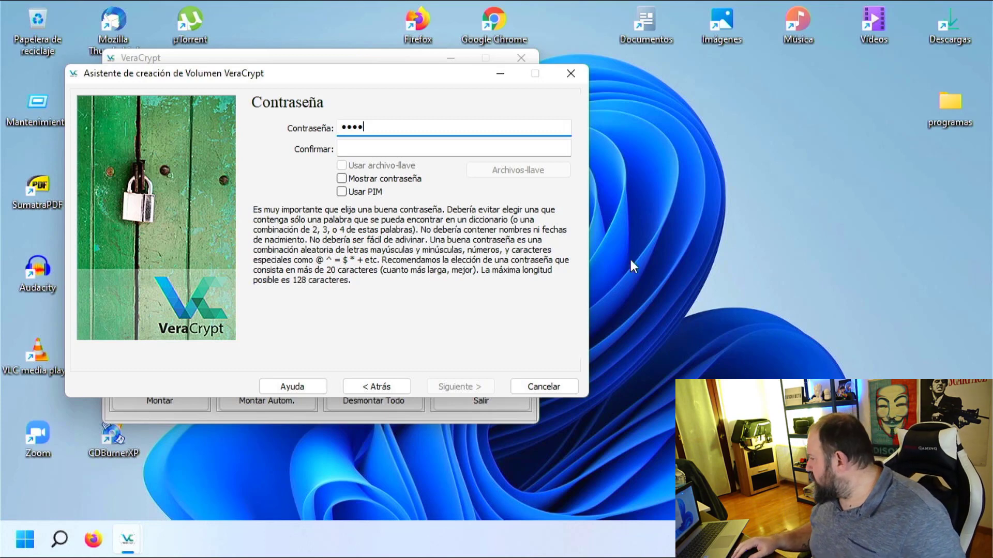
pyautogui.click(364, 147)
pyautogui.write('1234')
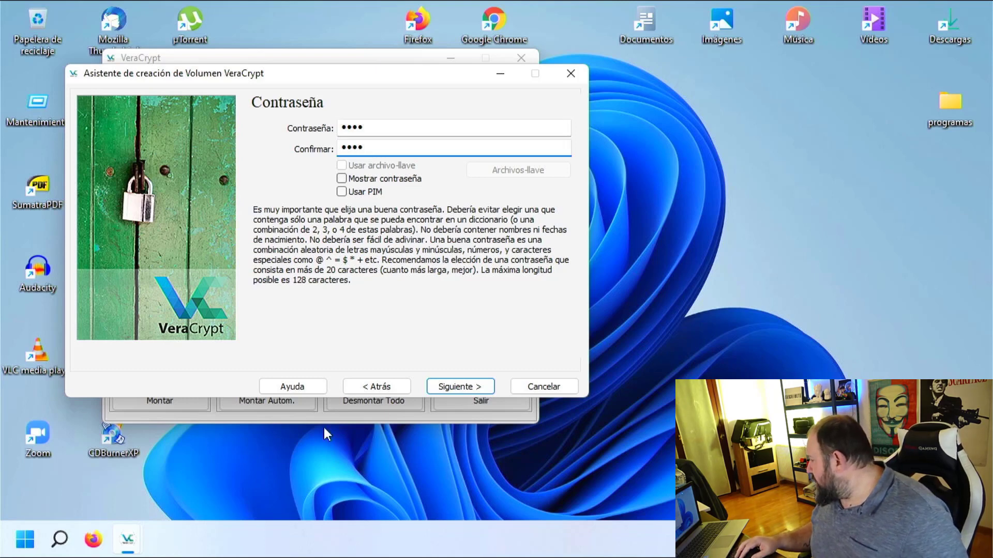
# Submit the password and answer Sí to the short-password warning.
pyautogui.click(451, 386)
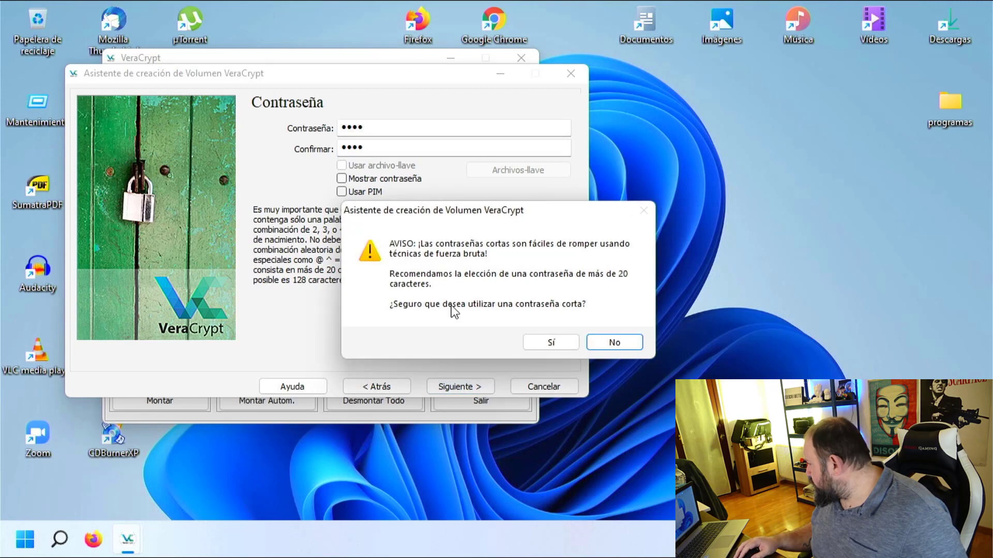
pyautogui.moveTo(499, 215); pyautogui.dragTo(262, 96)
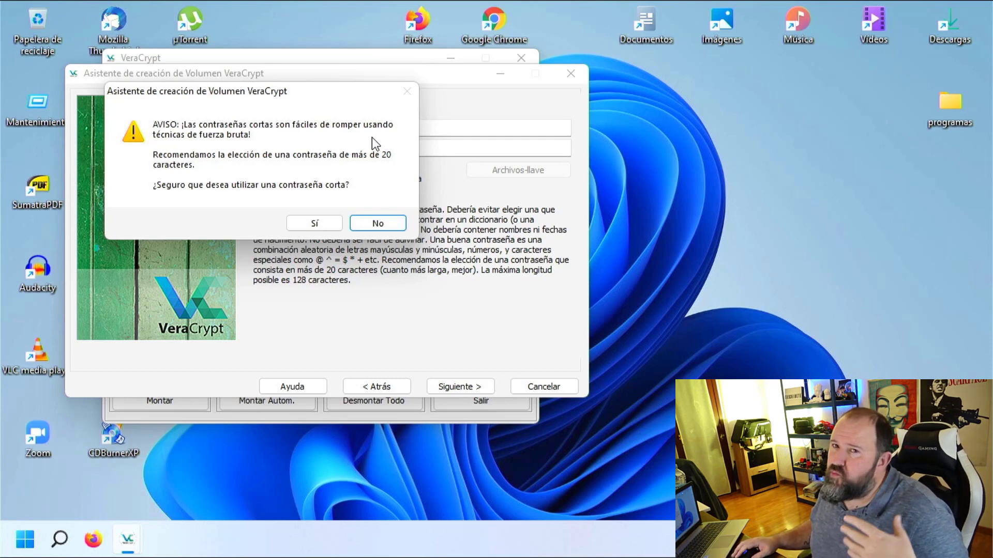
pyautogui.click(326, 227)
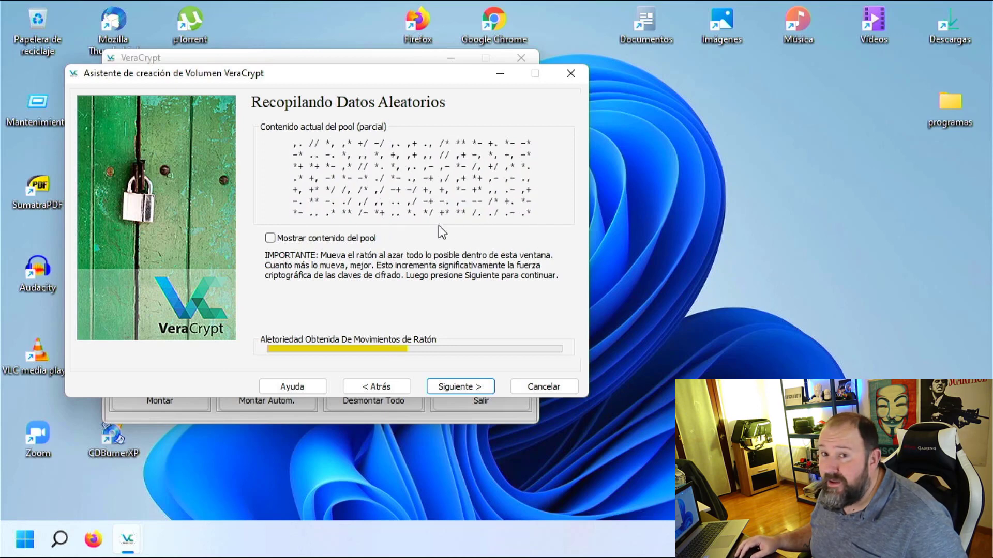
# Approve the UAC prompt to generate keys, then continue past Claves Generadas to Rescue Disk.
pyautogui.click(471, 391)
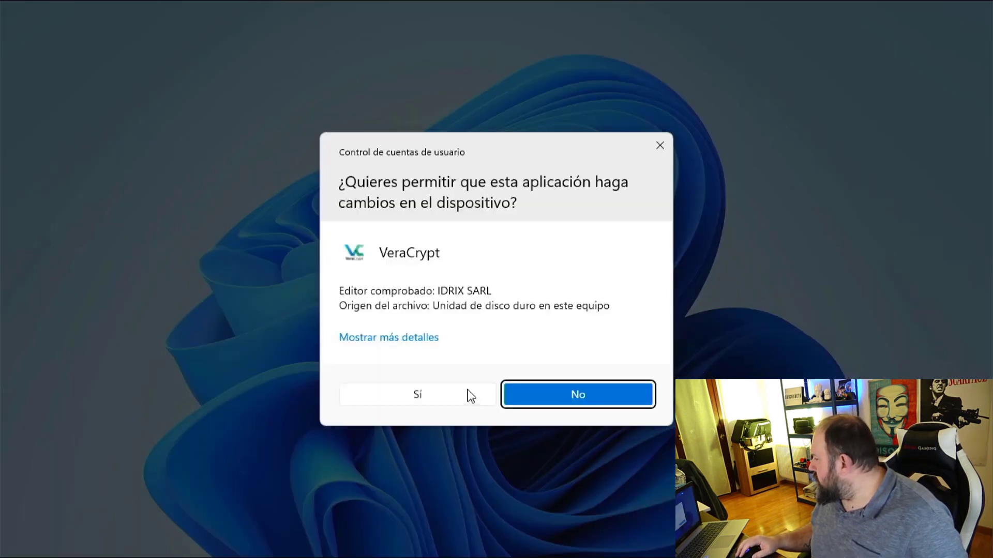
pyautogui.click(419, 396)
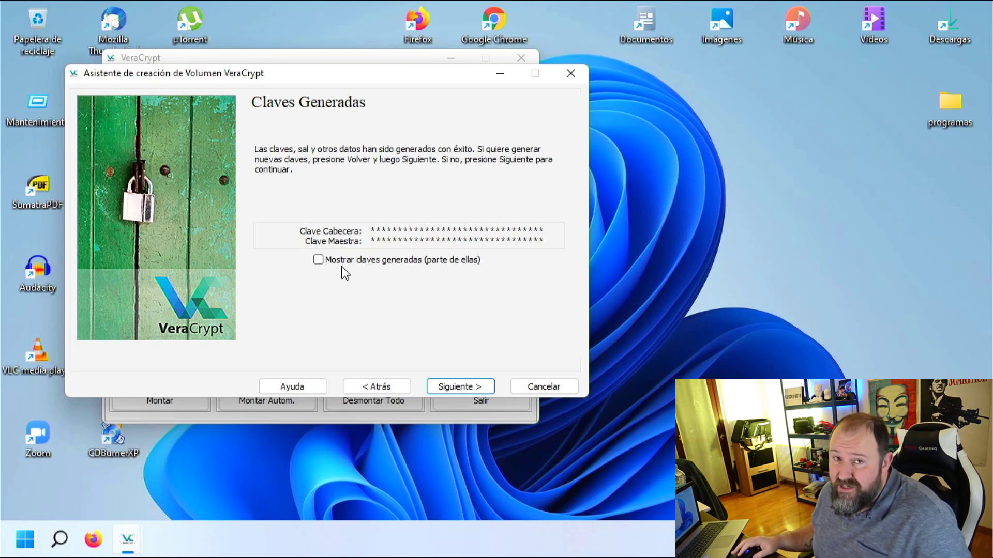
pyautogui.click(465, 392)
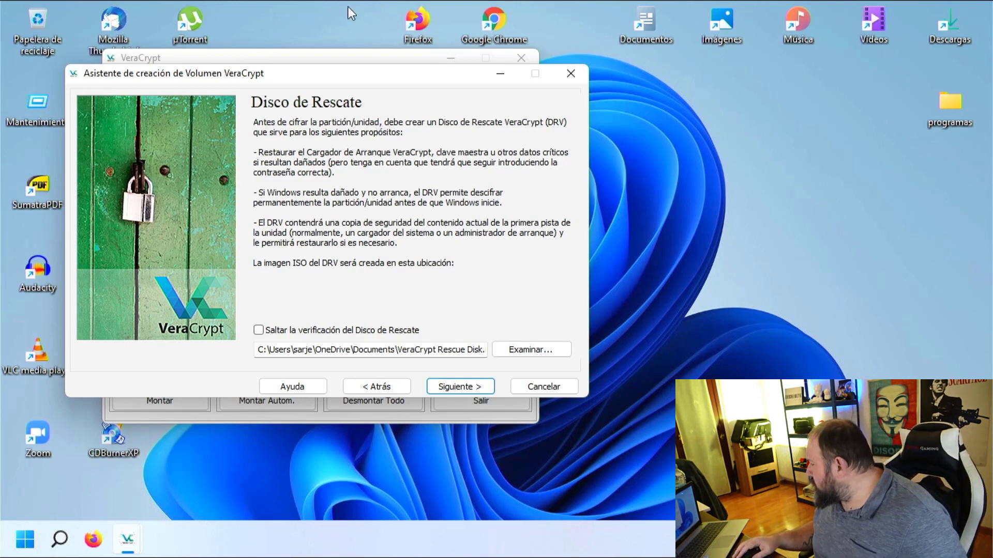
# Set the rescue disk image path to recuperacion.iso in the Descargas folder.
pyautogui.click(526, 354)
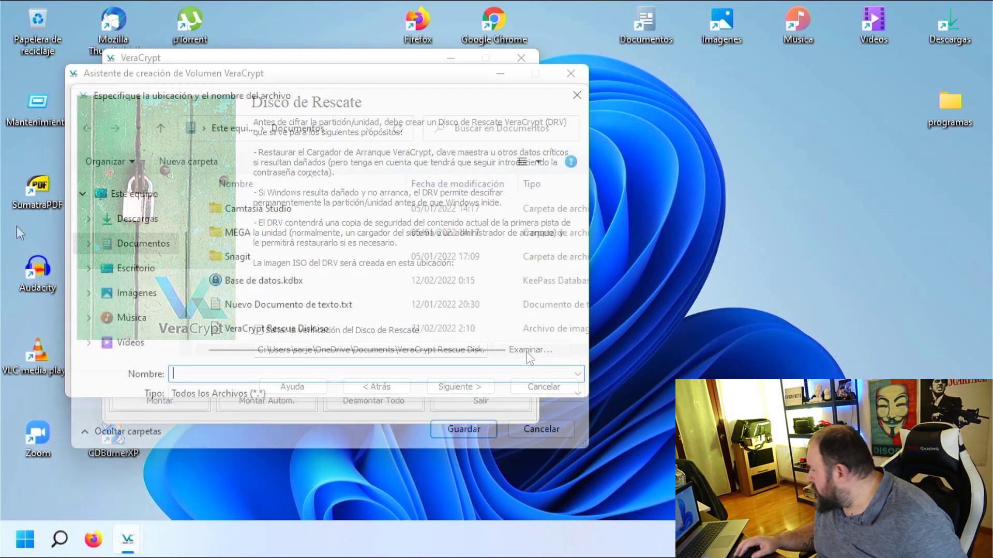
pyautogui.click(138, 220)
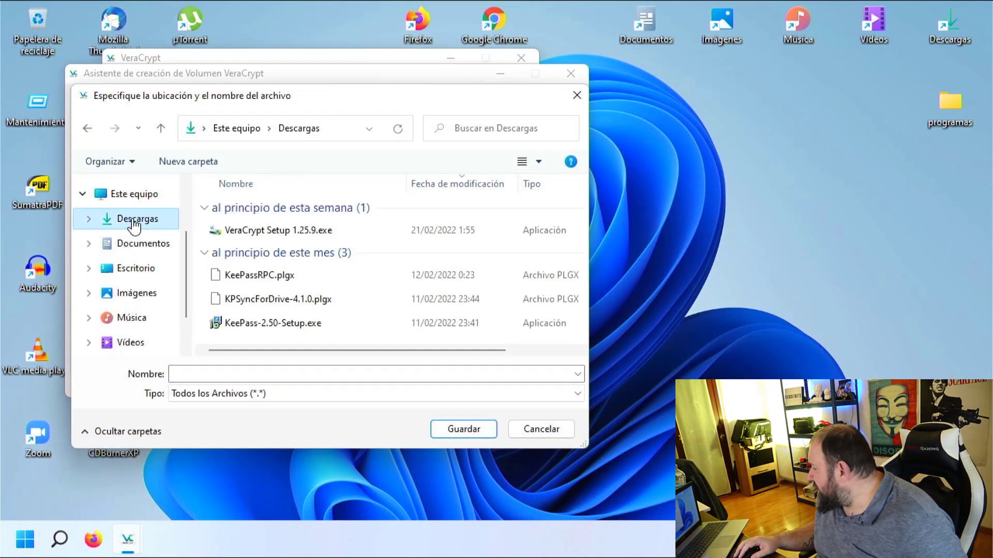
pyautogui.click(188, 374)
pyautogui.write('rec')
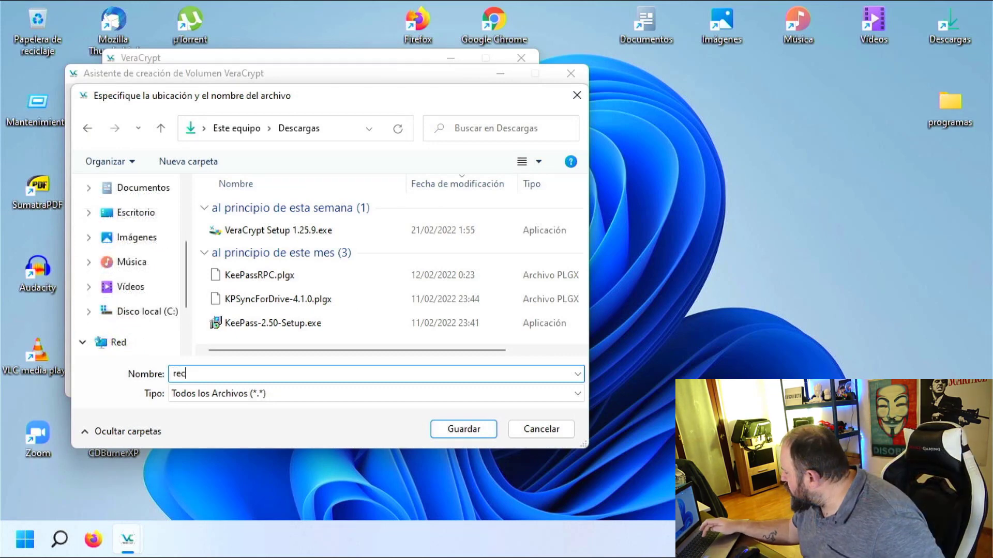
pyautogui.write('upera')
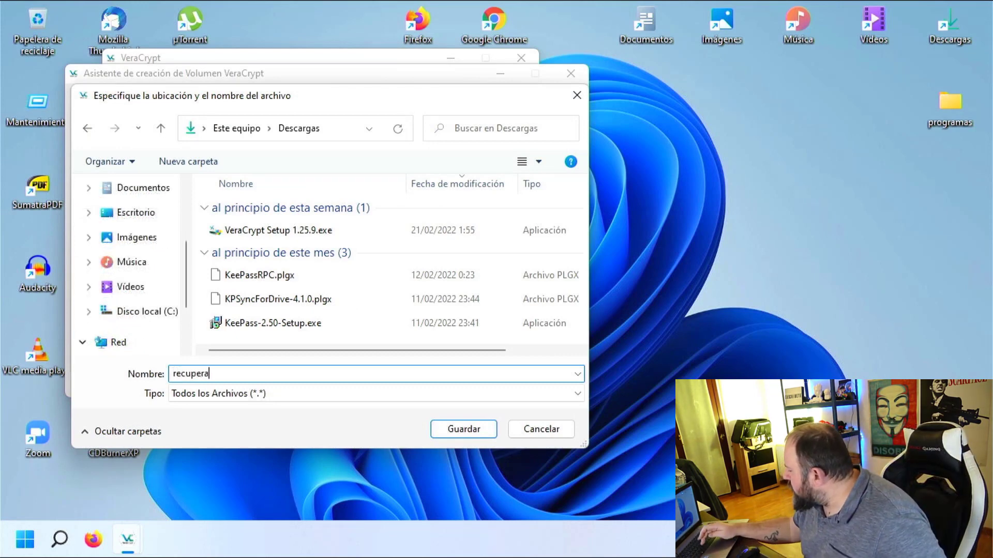
pyautogui.write('cion')
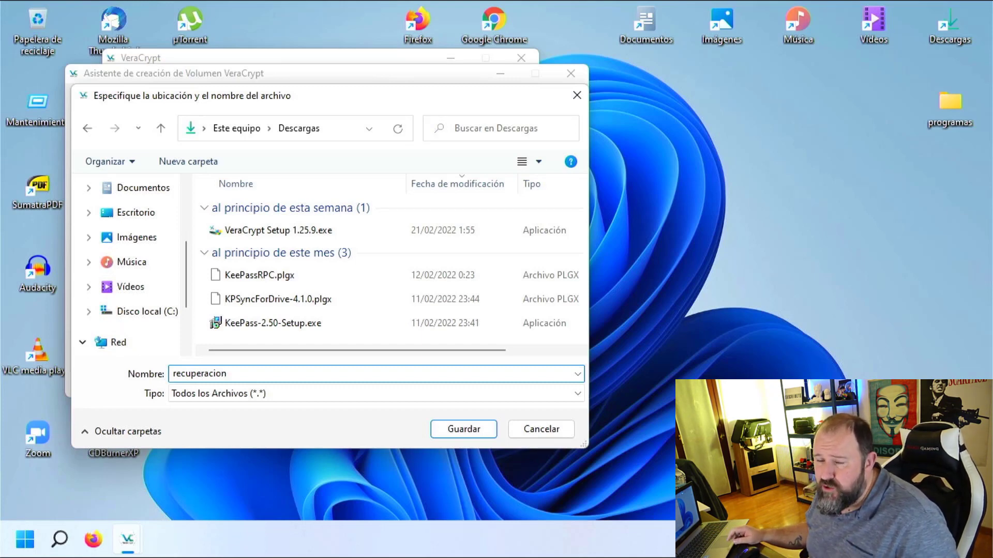
pyautogui.write('.iso')
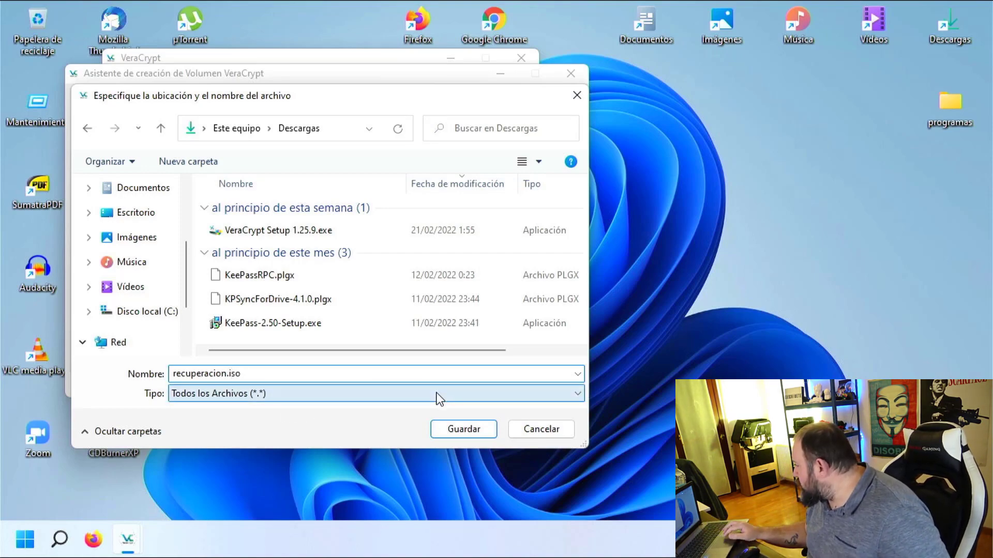
pyautogui.click(471, 429)
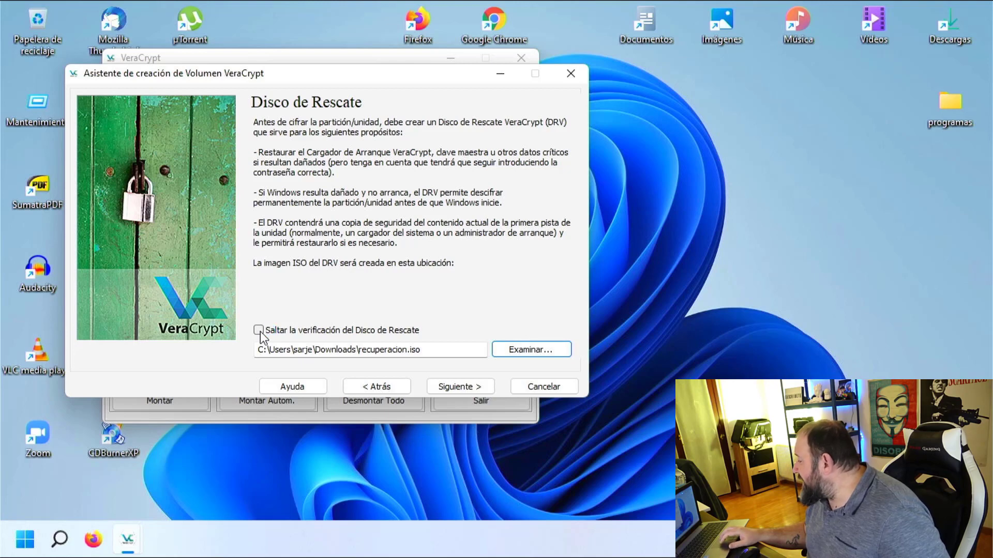
# Tick 'Saltar la verificación del Disco de Rescate', create the ISO, and continue.
pyautogui.click(259, 330)
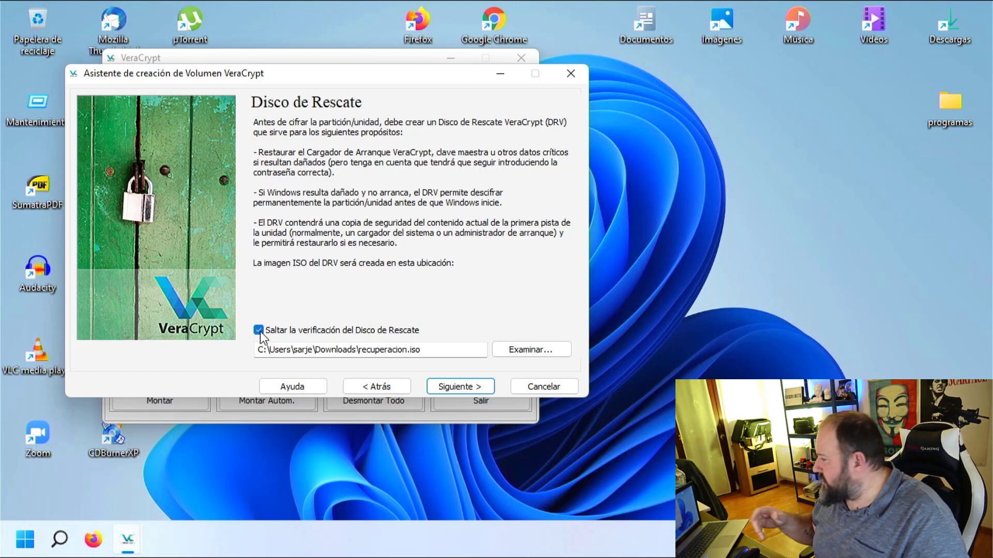
pyautogui.click(457, 389)
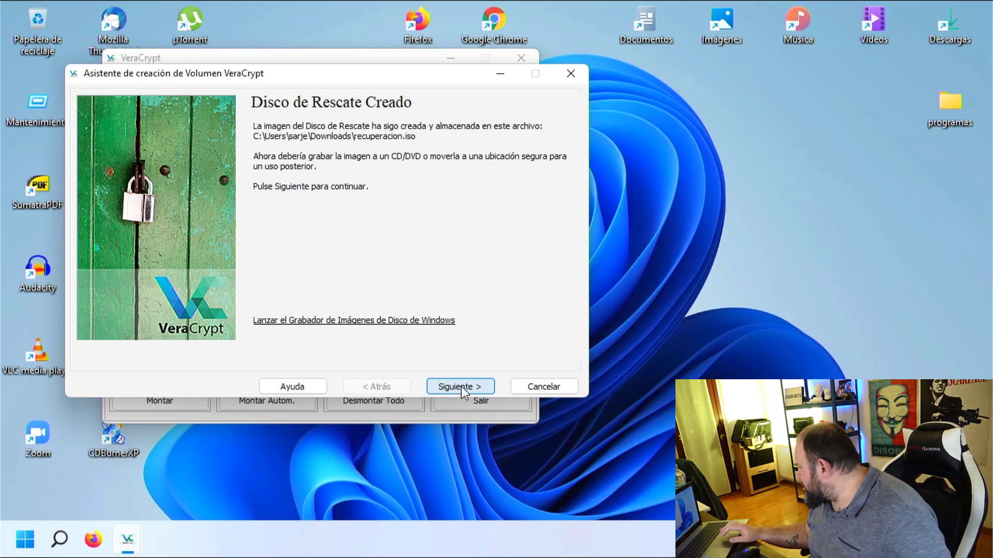
pyautogui.click(462, 389)
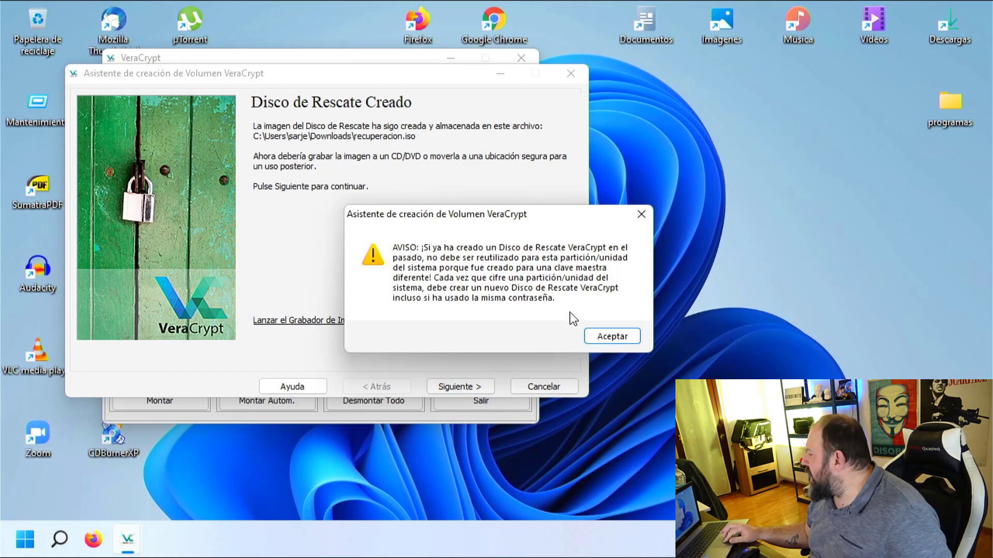
# Accept the rescue disk warning and keep wipe mode 'Ninguno' to reach the Pretest step.
pyautogui.click(615, 337)
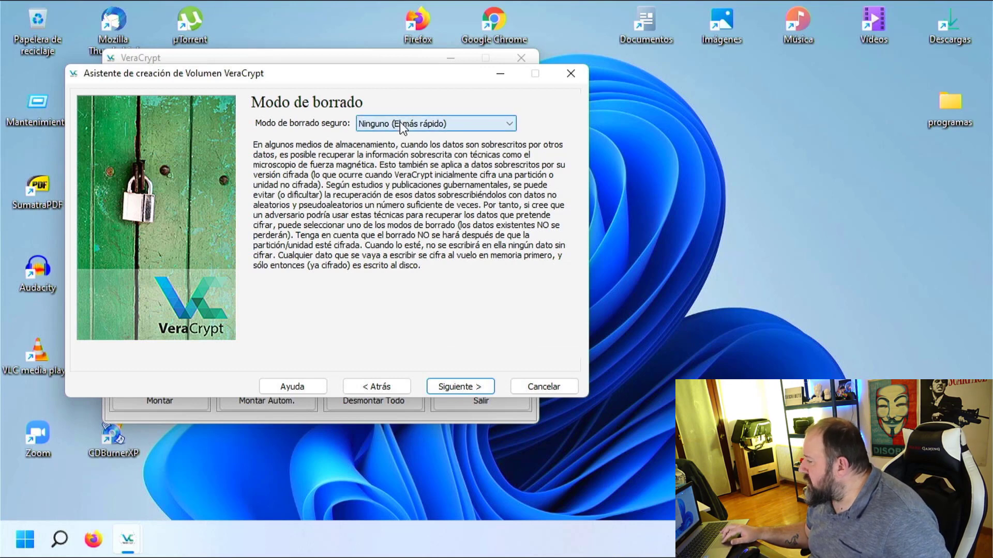
pyautogui.press('Return')
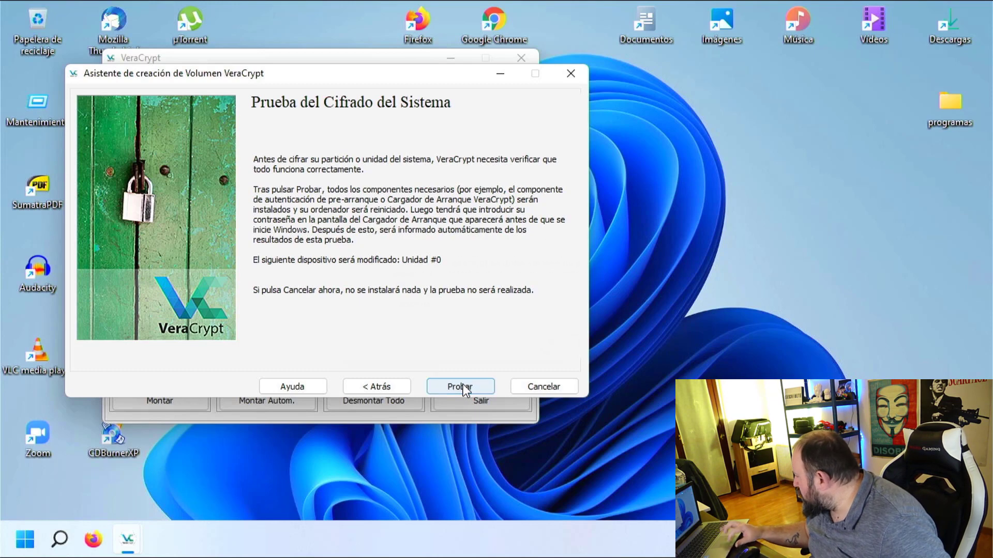
# Start the system encryption pretest, accept the warning and notes, and restart into the pre-boot prompt.
pyautogui.click(460, 388)
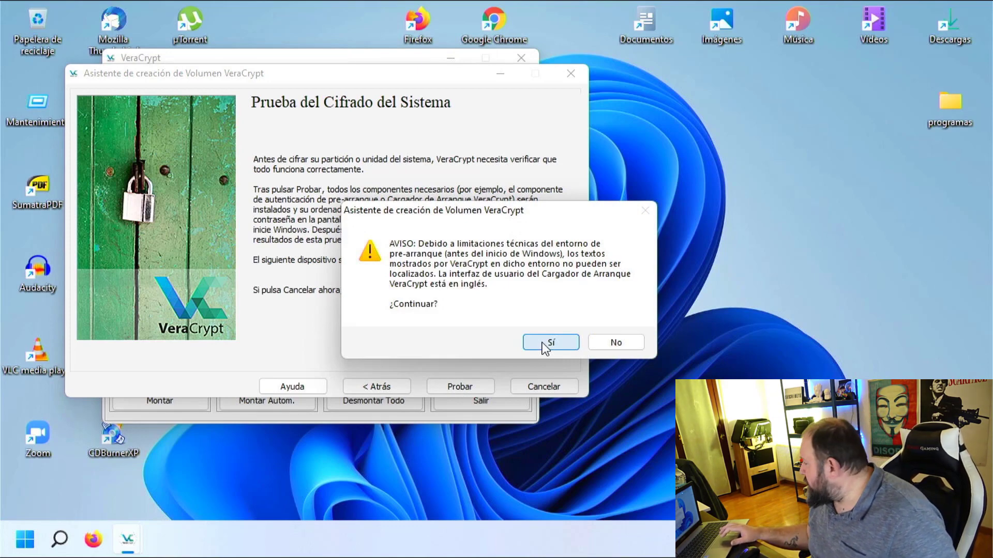
pyautogui.click(544, 344)
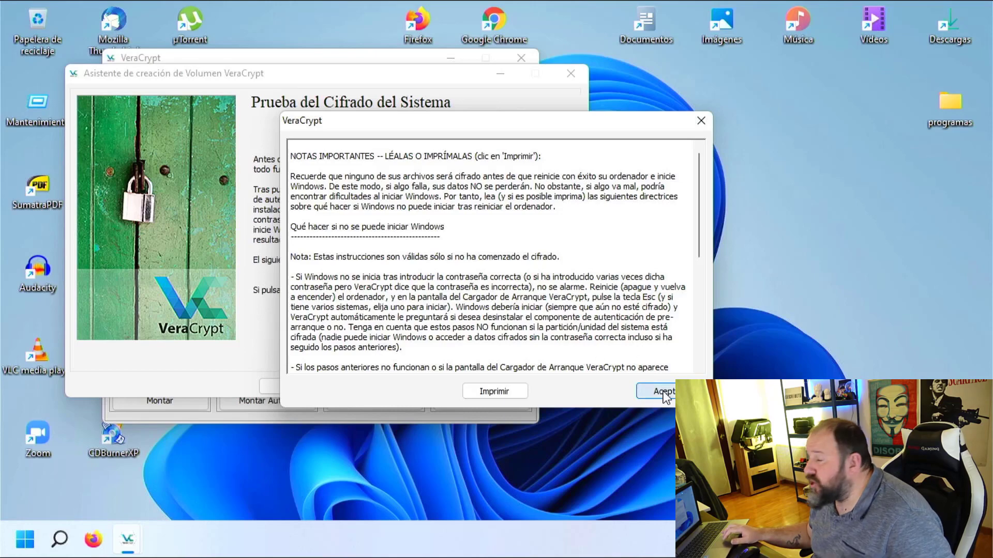
pyautogui.click(664, 391)
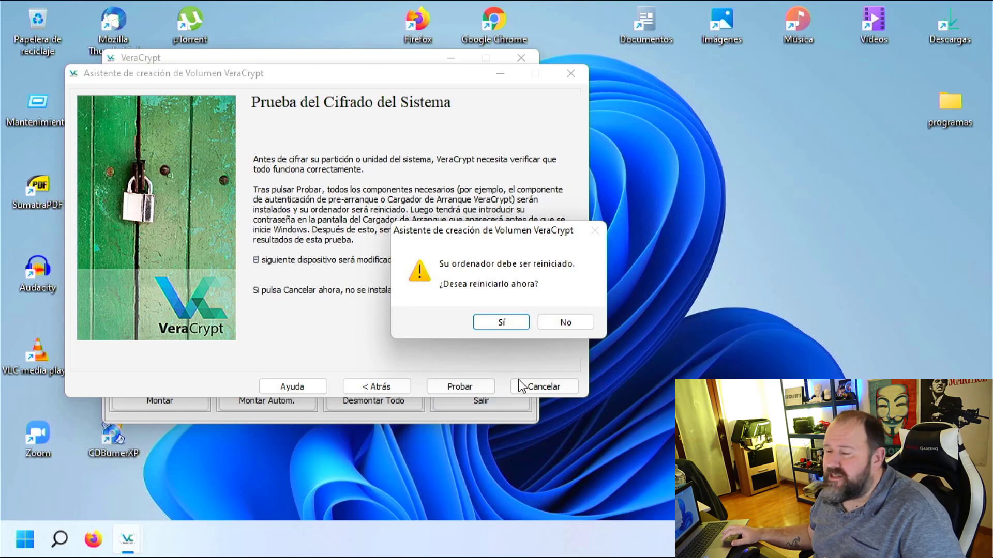
pyautogui.click(505, 324)
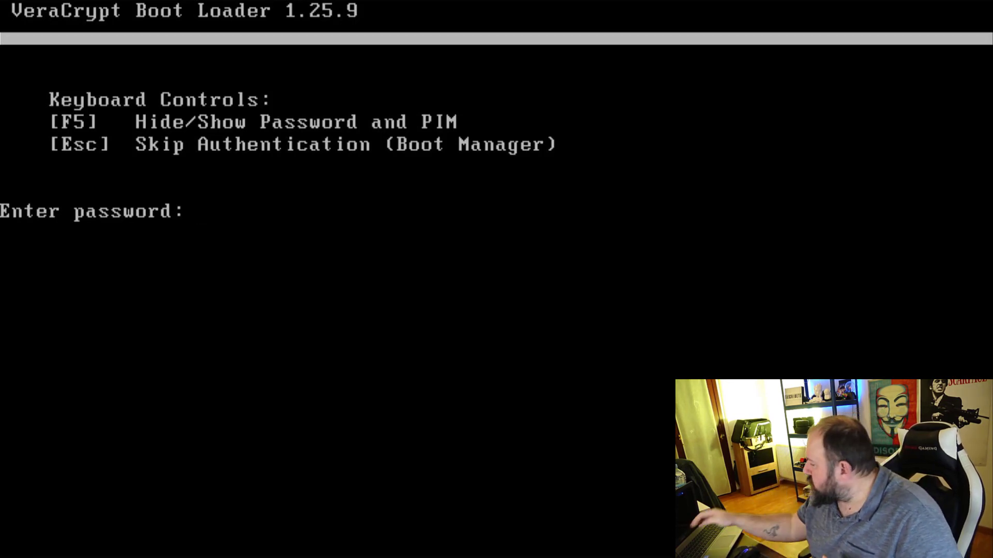
# Enter the pre-boot password and PIM at the VeraCrypt Boot Loader to boot Windows.
pyautogui.write('***')
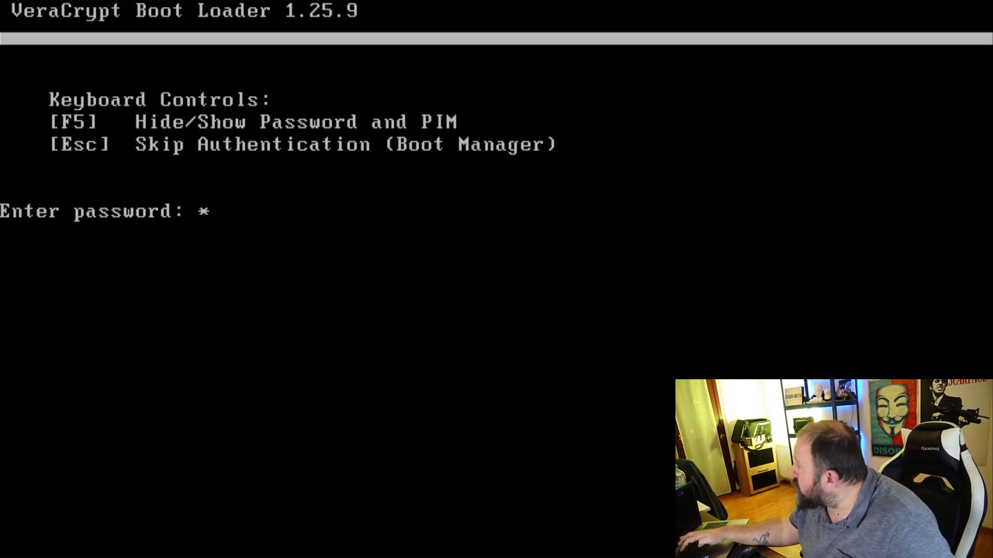
pyautogui.write('*')
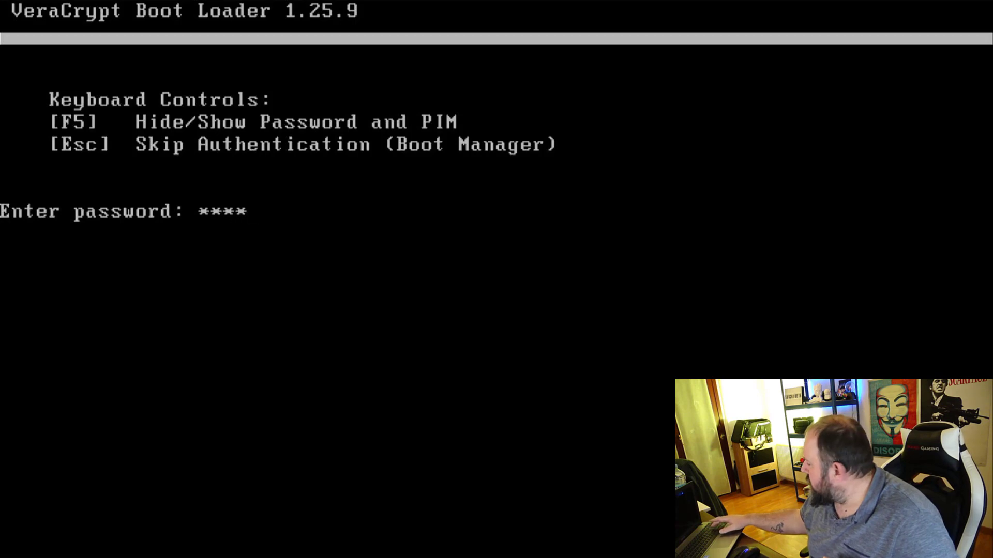
pyautogui.press('Return')
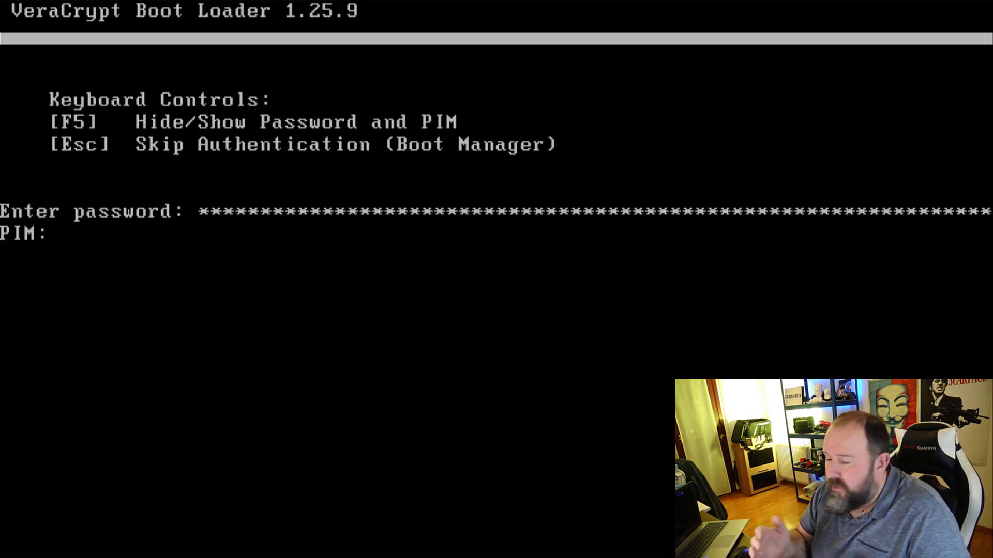
pyautogui.write('*******')
pyautogui.press('Return')
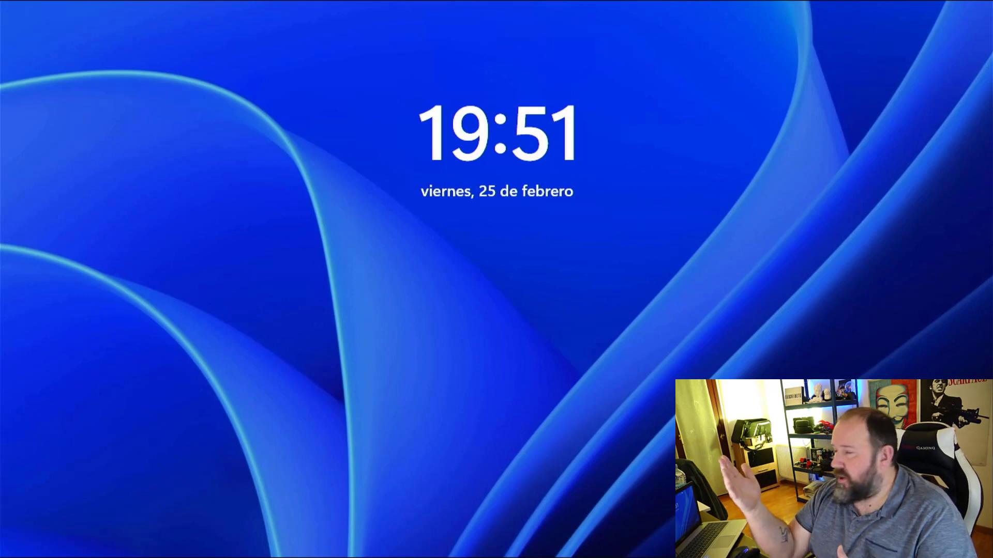
# Sign in to Windows with the account password to see the successful pretest result.
pyautogui.press('space')
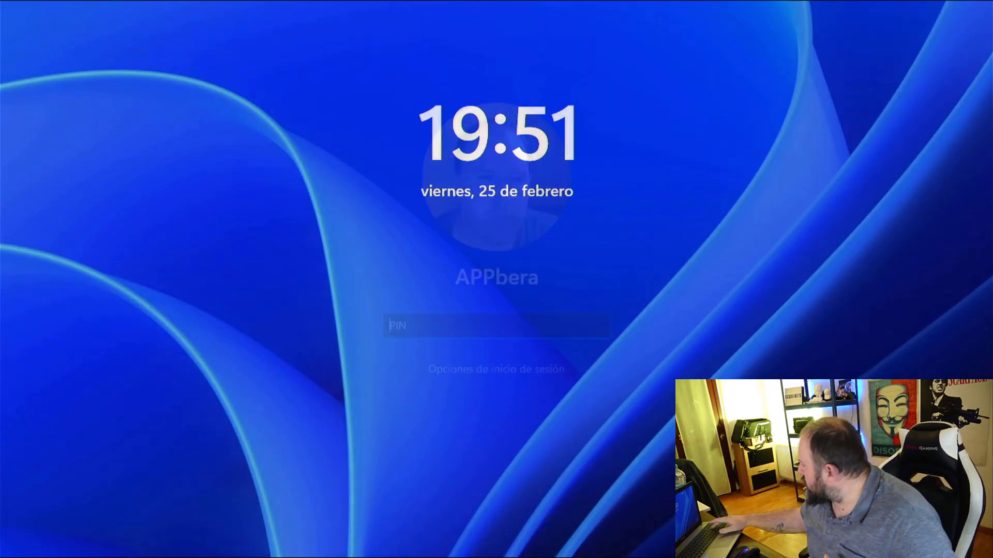
pyautogui.write('****')
pyautogui.press('Return')
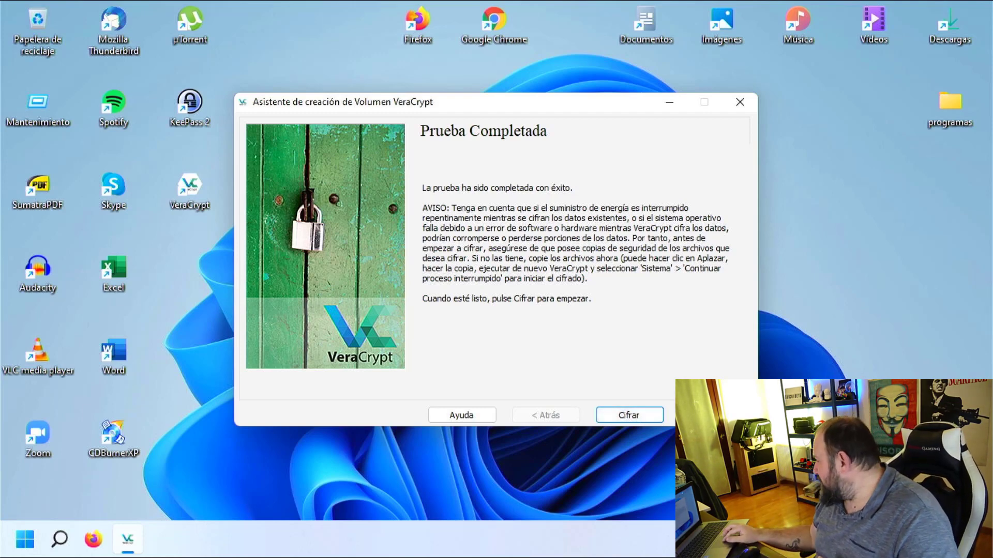
# Postpone the system encryption and dismiss the rescue disk instructions, closing the wizard.
pyautogui.press('Escape')
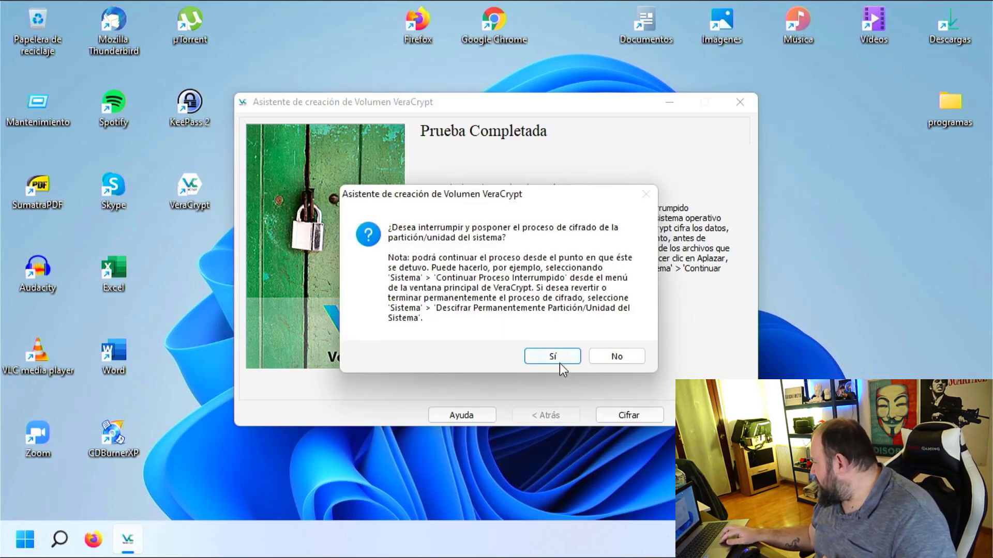
pyautogui.click(552, 355)
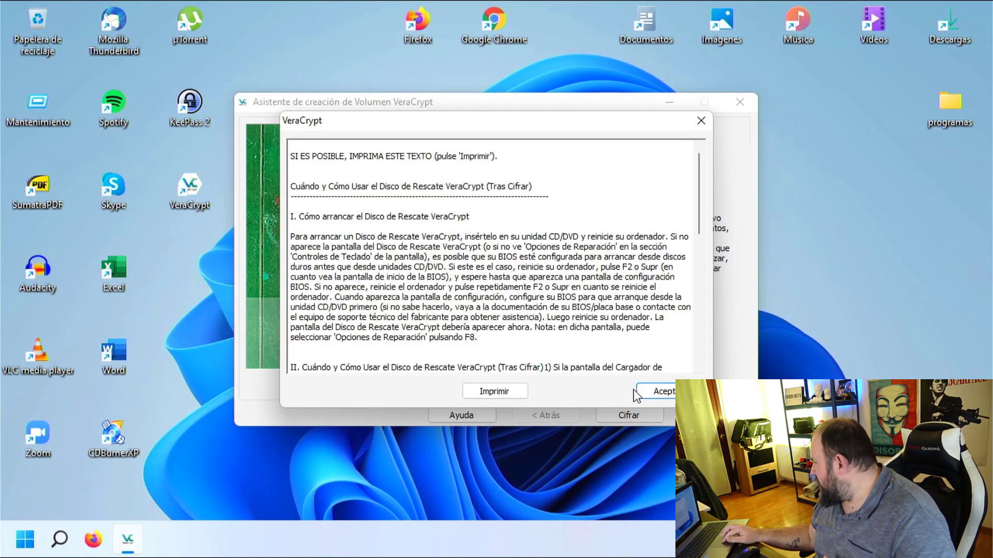
pyautogui.click(661, 391)
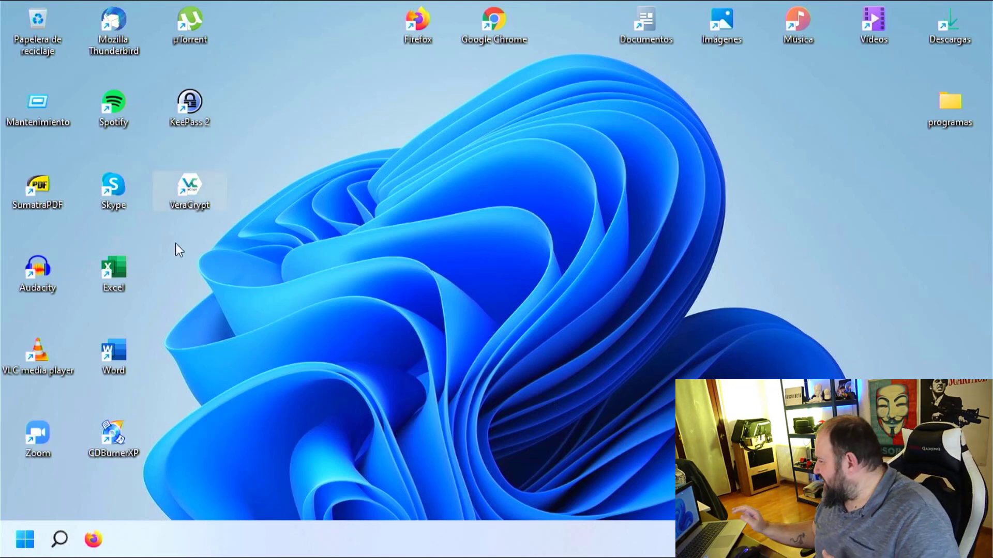
# Launch VeraCrypt, permanently decrypt the C: system partition, confirm both warnings, and restart.
pyautogui.doubleClick(200, 184)
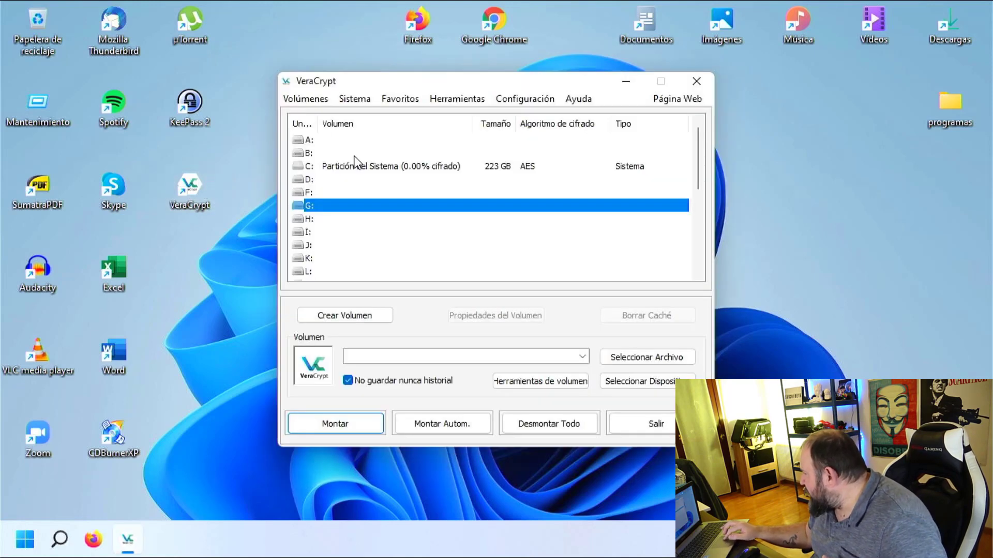
pyautogui.click(359, 168)
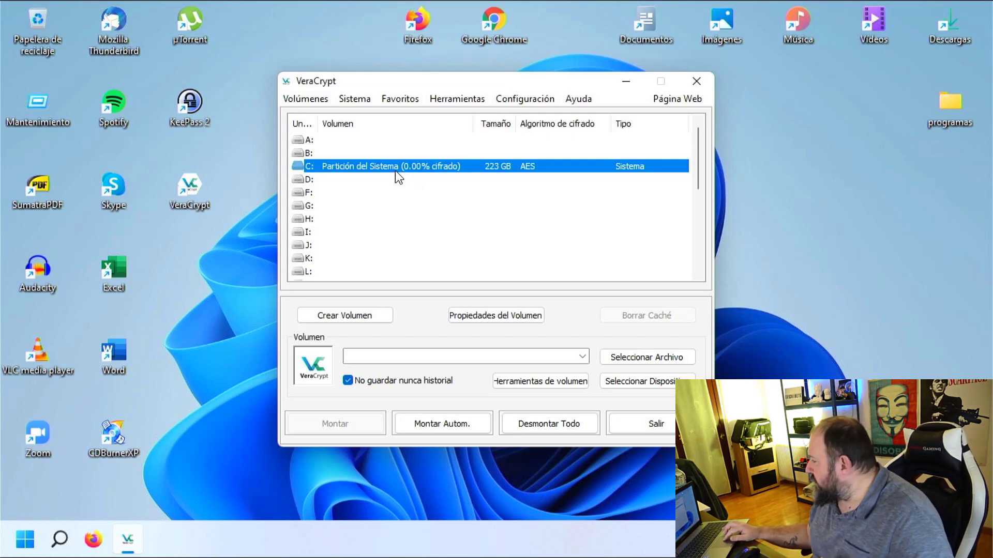
pyautogui.rightClick(381, 170)
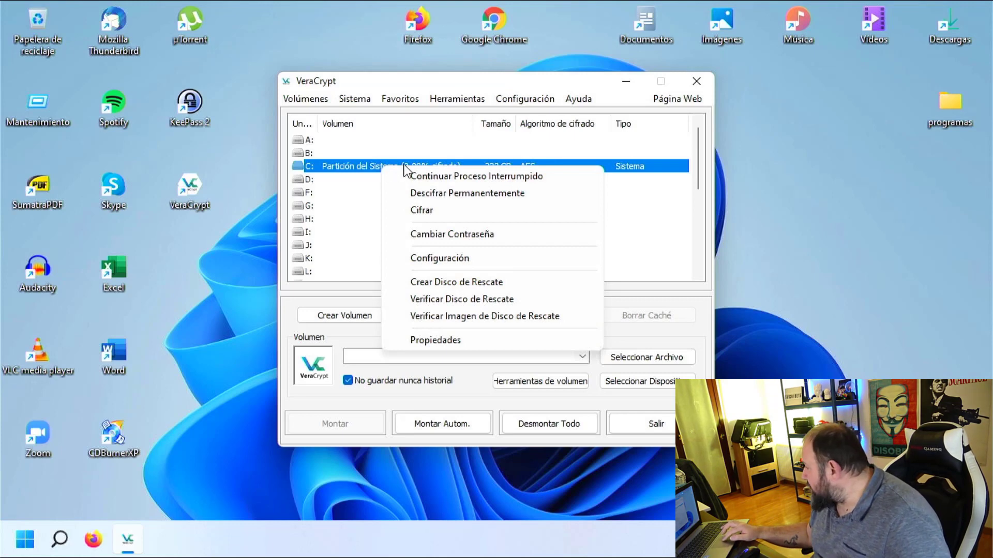
pyautogui.click(479, 193)
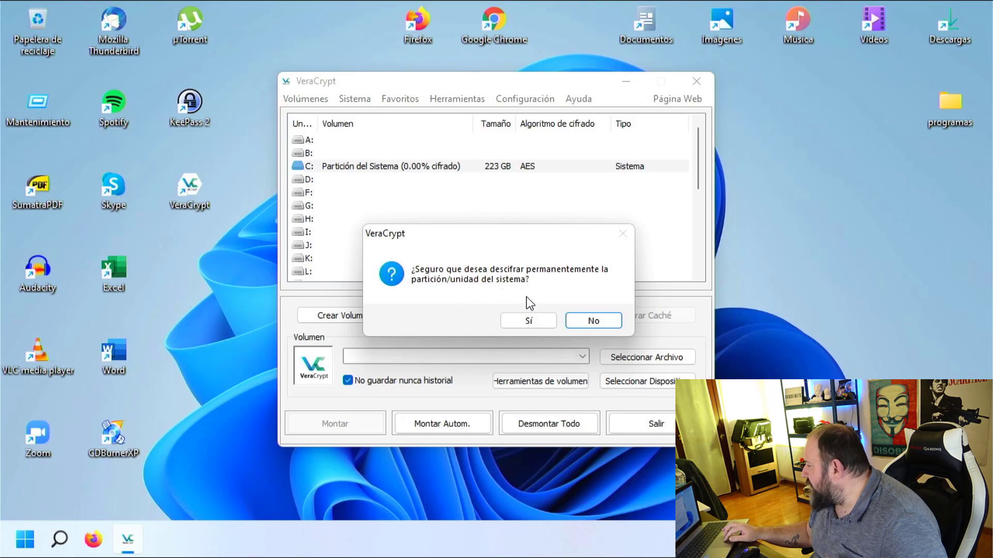
pyautogui.click(530, 320)
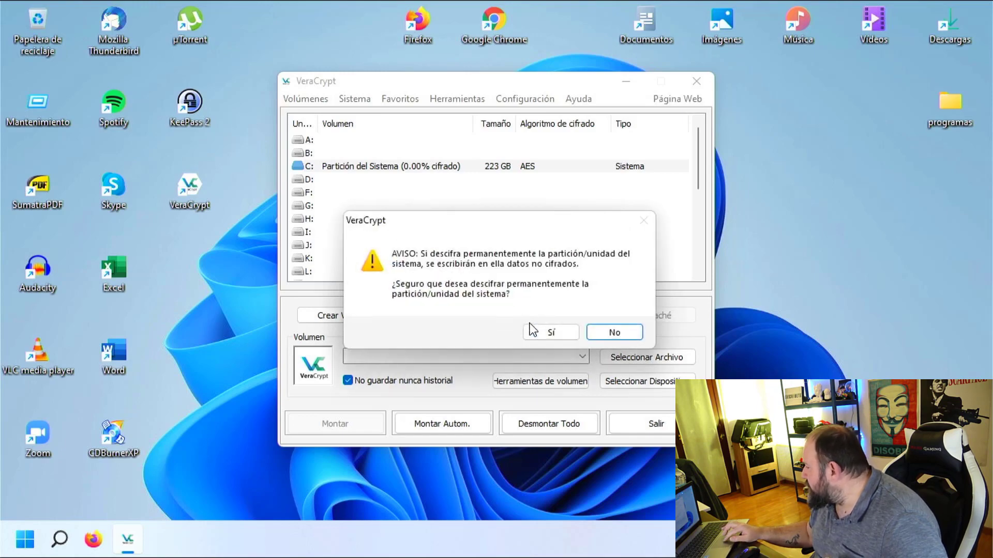
pyautogui.click(544, 334)
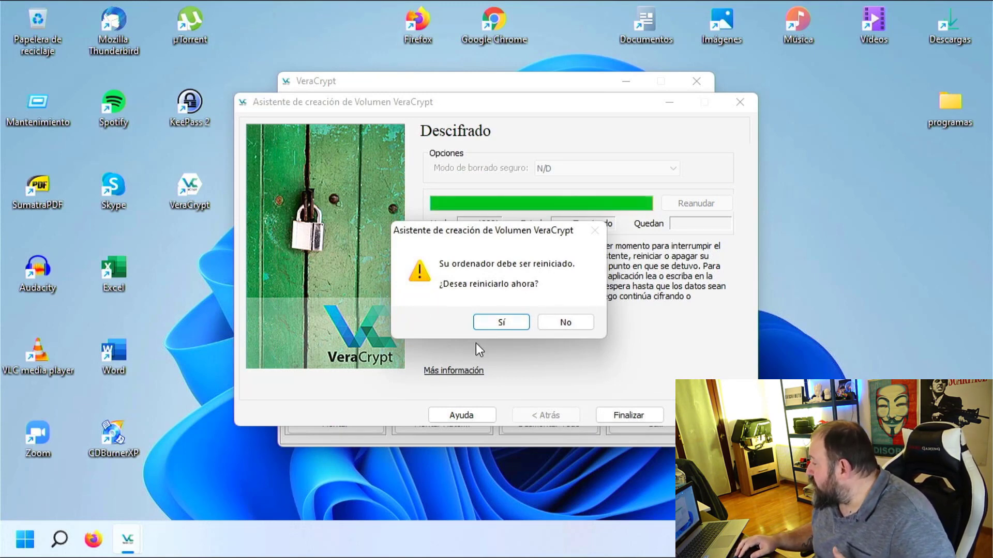
pyautogui.click(499, 324)
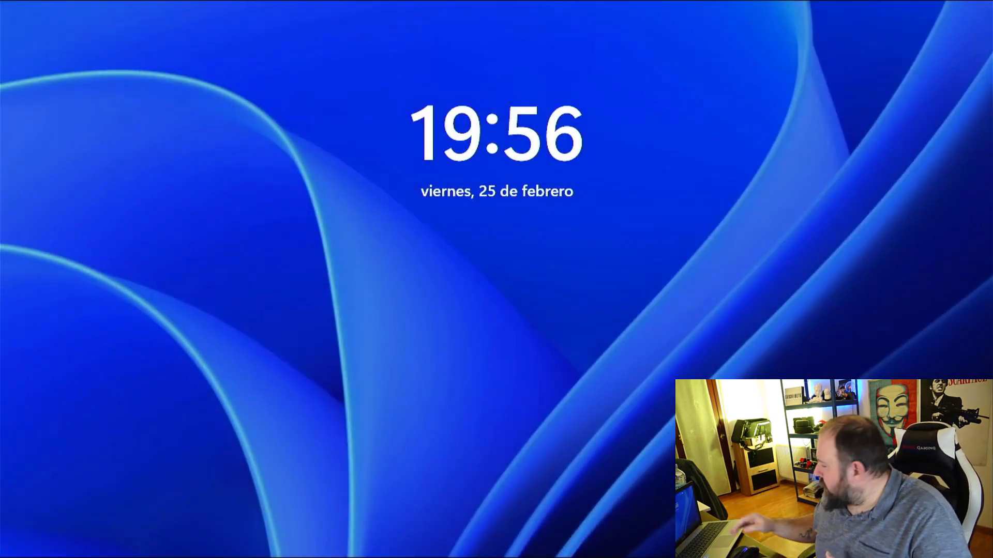
# Dismiss the Windows lock screen after the decryption restart.
pyautogui.press('space')
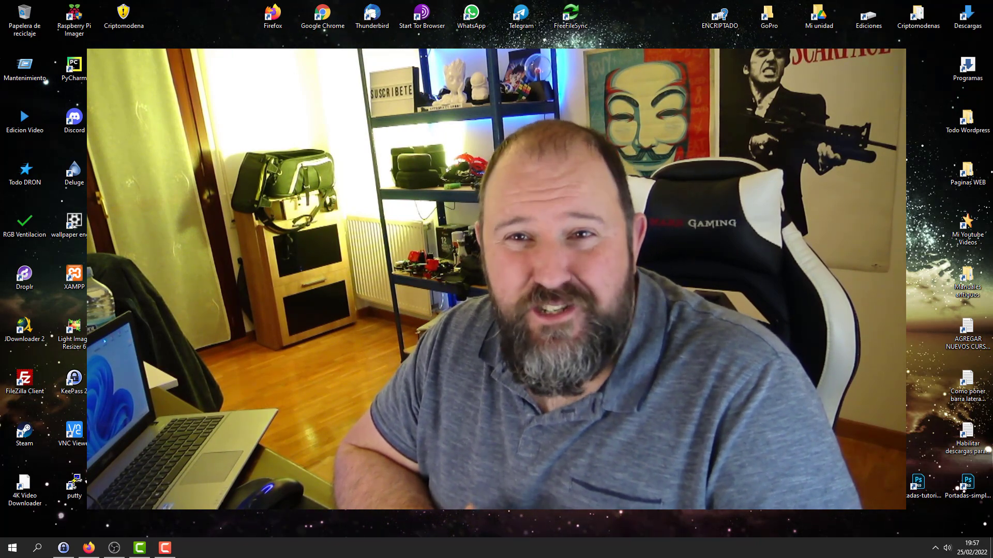
pyautogui.press('Right')
pyautogui.press('Right')
pyautogui.press('Right')
pyautogui.press('Right')
pyautogui.press('Right')
pyautogui.press('Right')
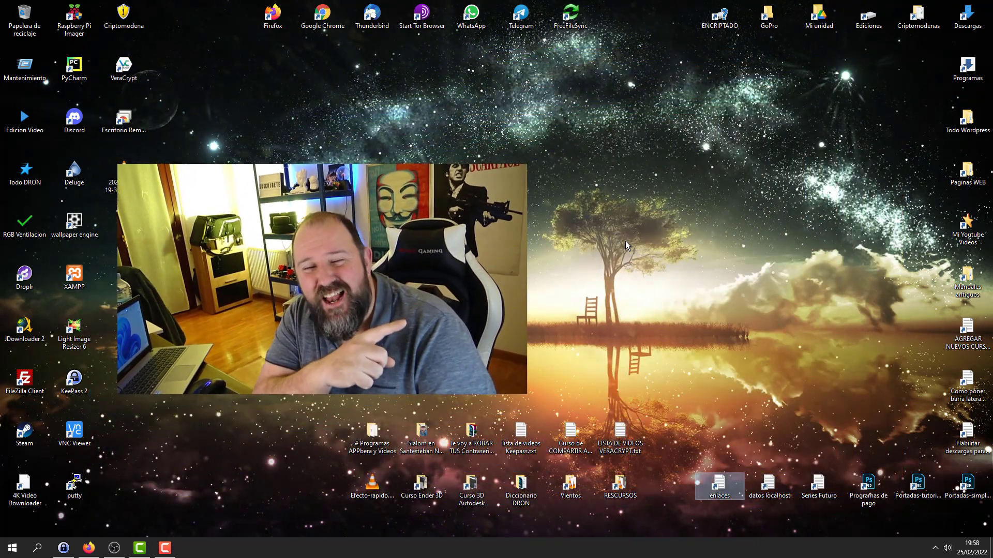